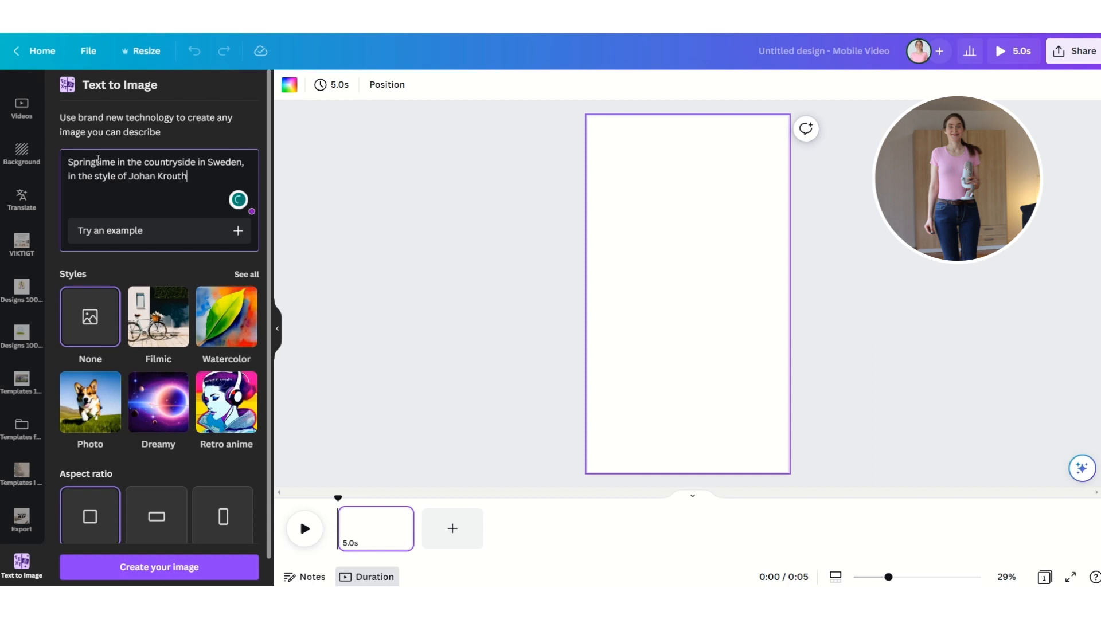
- Generate images from the Swedish springtime countryside prompt in the portrait aspect ratio
left_click(227, 512)
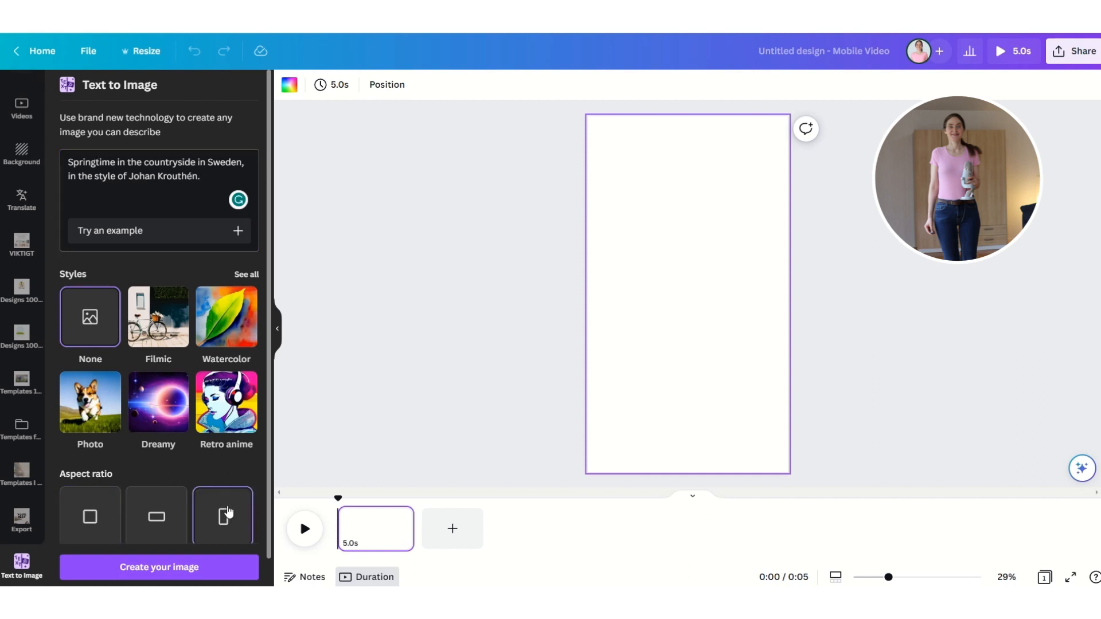
left_click(194, 570)
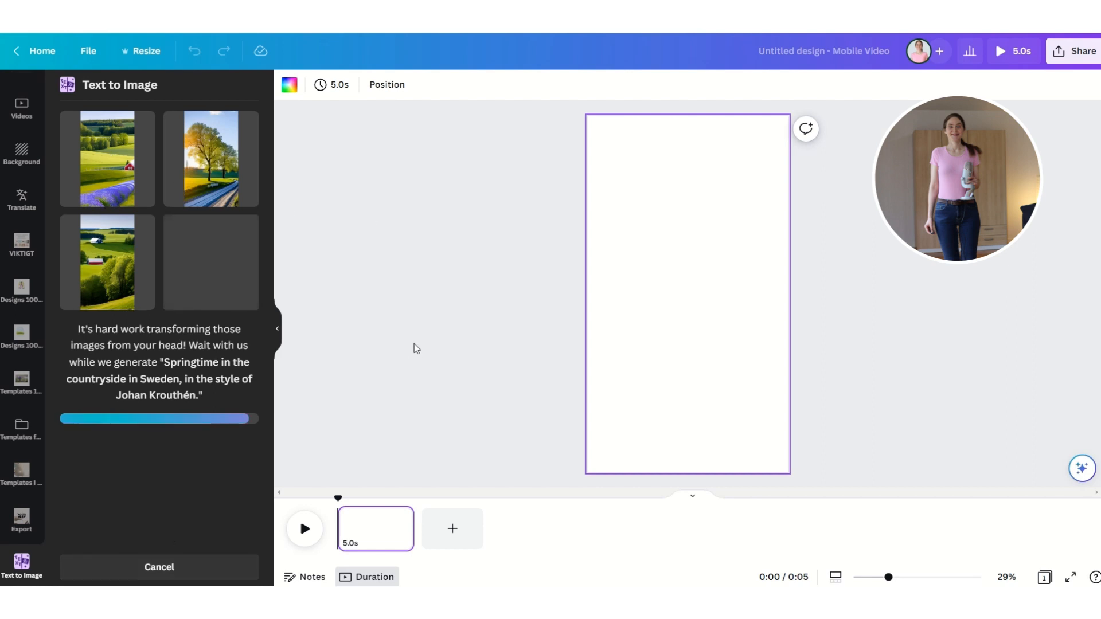
- Add three blank pages to the video so there are four in total
left_click(450, 532)
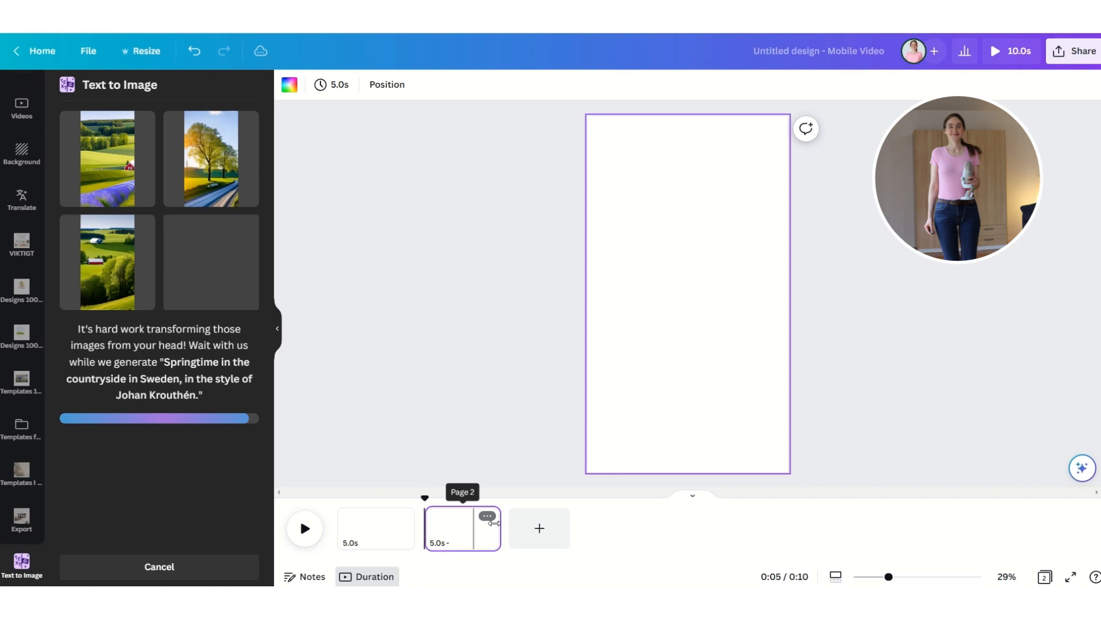
left_click(528, 538)
left_click(627, 534)
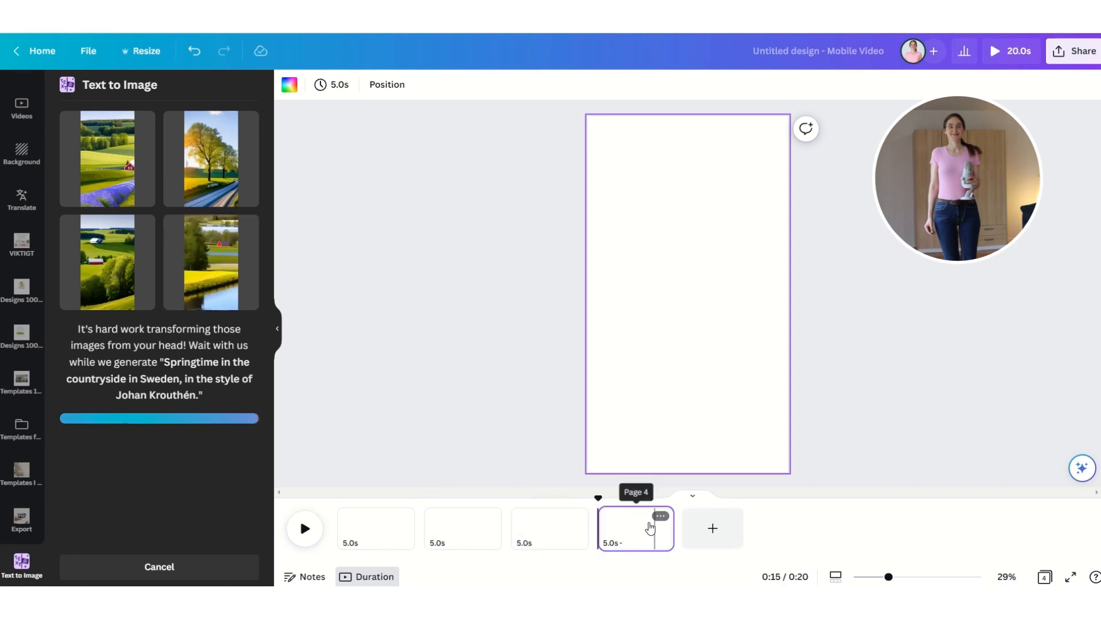
- Place the generated lavender field image on page 1 and set it as the page background
left_click(379, 528)
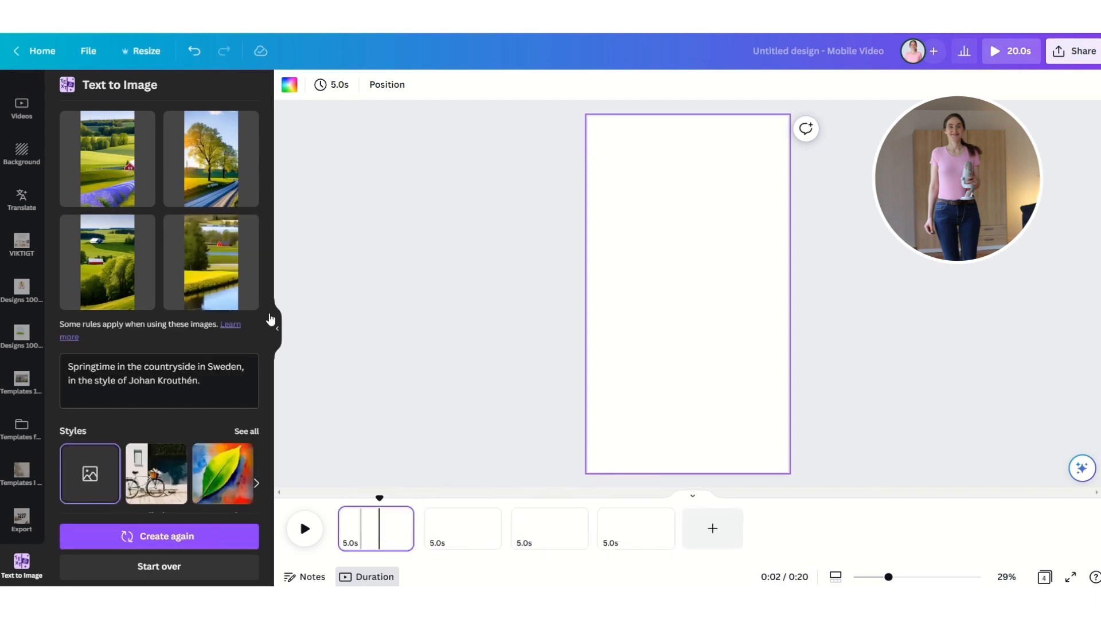
left_click(112, 166)
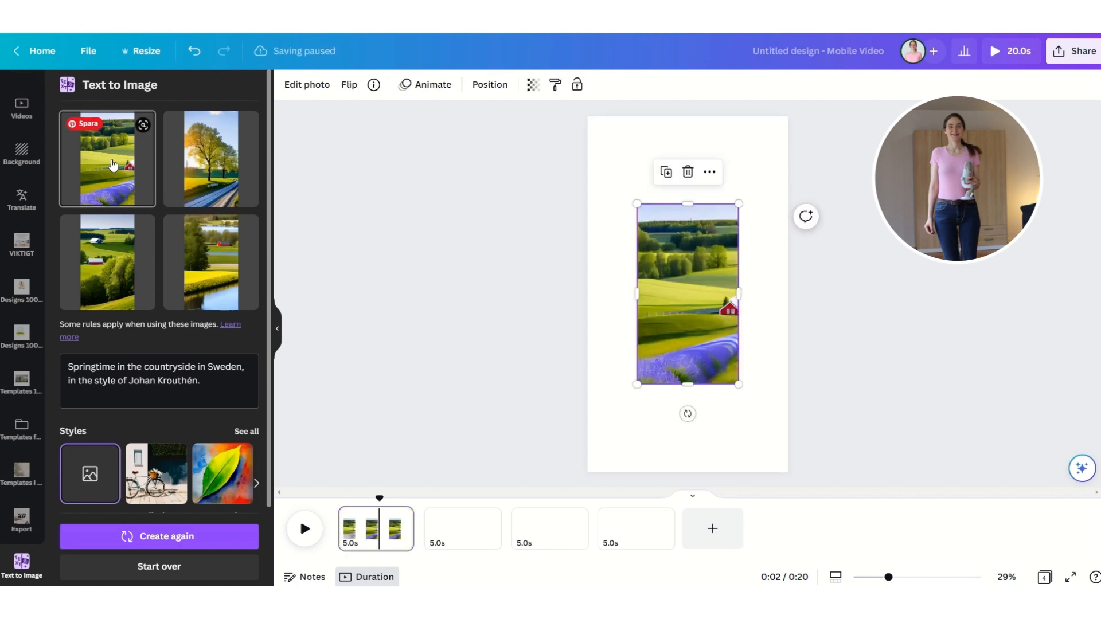
right_click(679, 278)
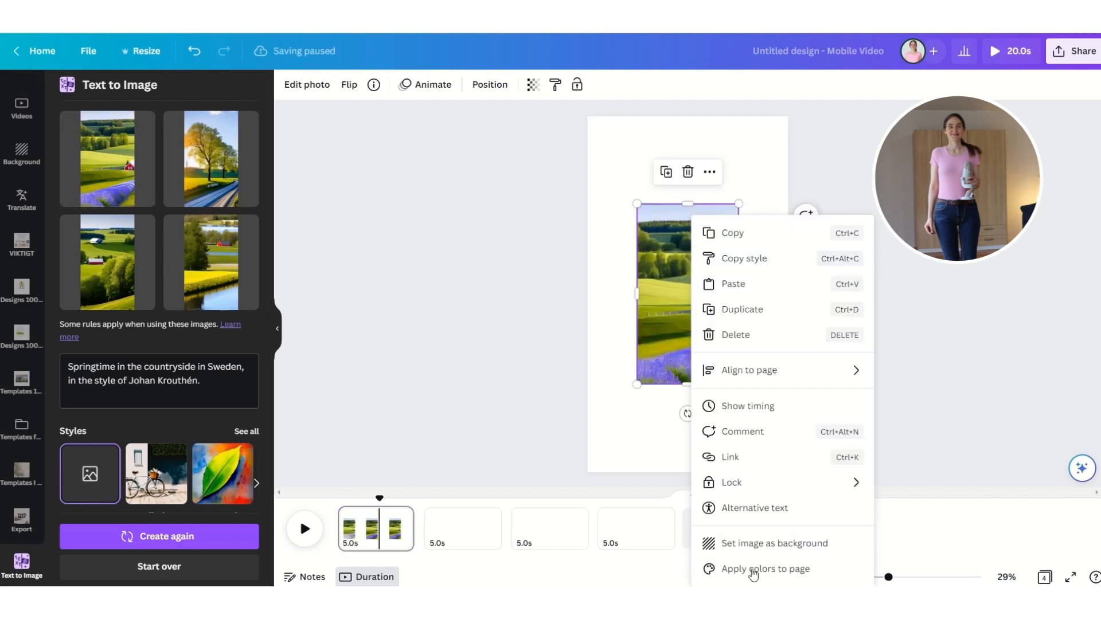
left_click(755, 543)
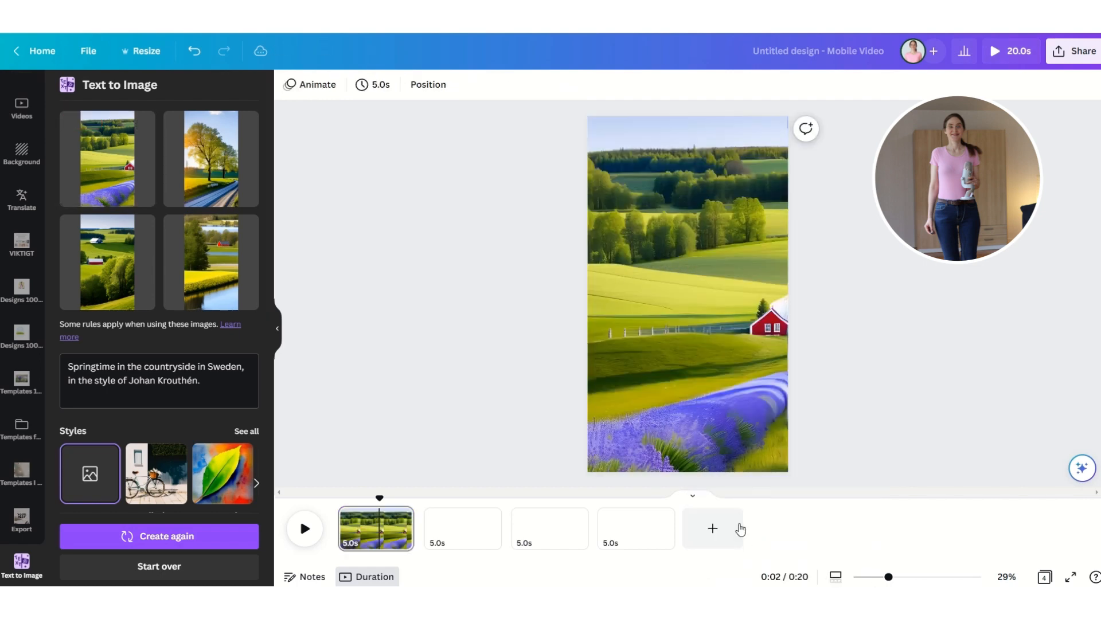
- Place the generated image of sunlit trees beside a road on page 2 and set it as the background
left_click(477, 530)
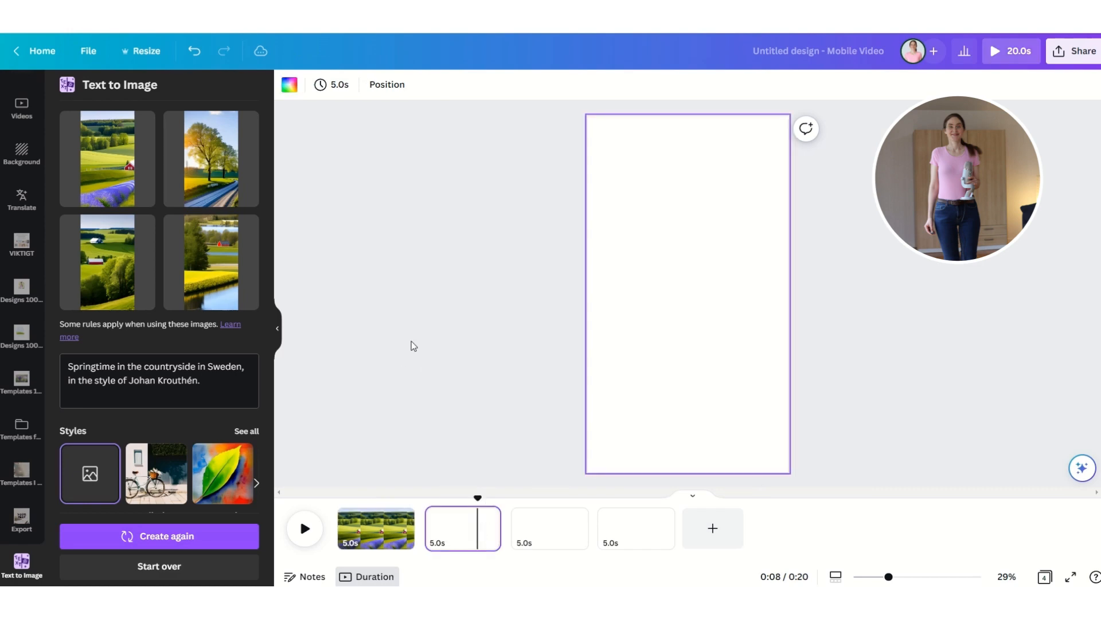
left_click(209, 175)
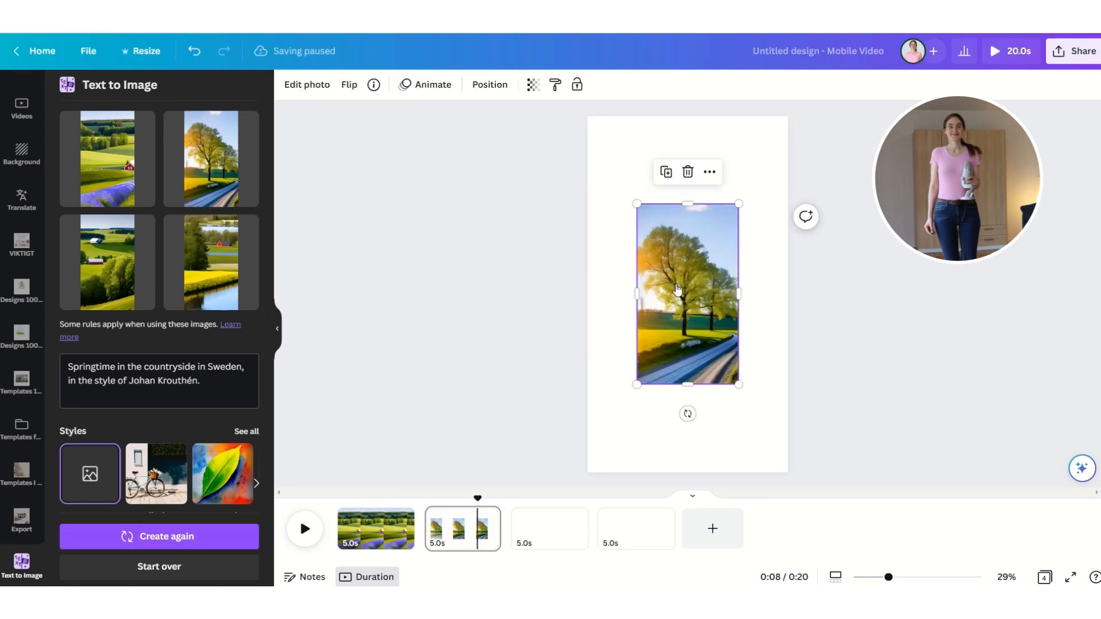
right_click(678, 290)
left_click(746, 545)
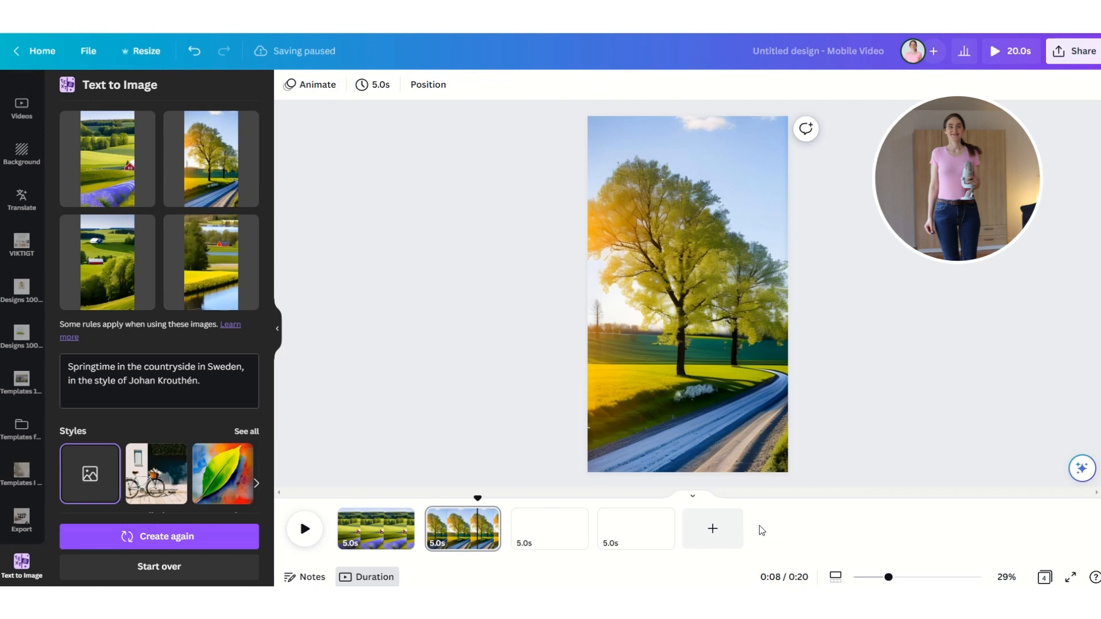
- Place the generated image of green hills with white and red farmhouses on page 3 and set it as the background
left_click(559, 527)
left_click(107, 262)
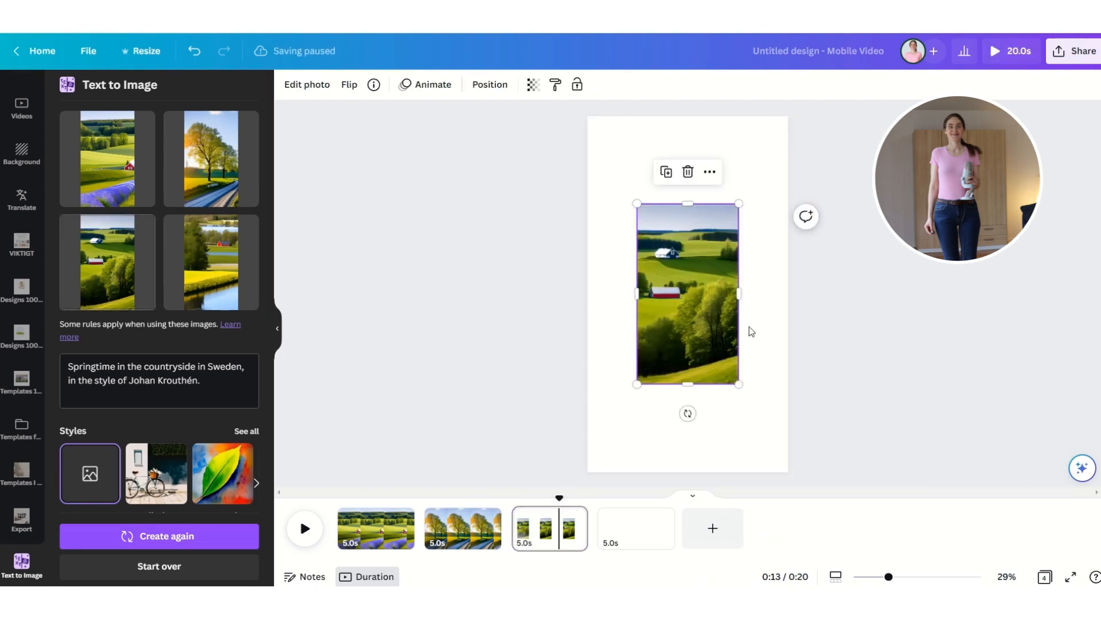
right_click(654, 287)
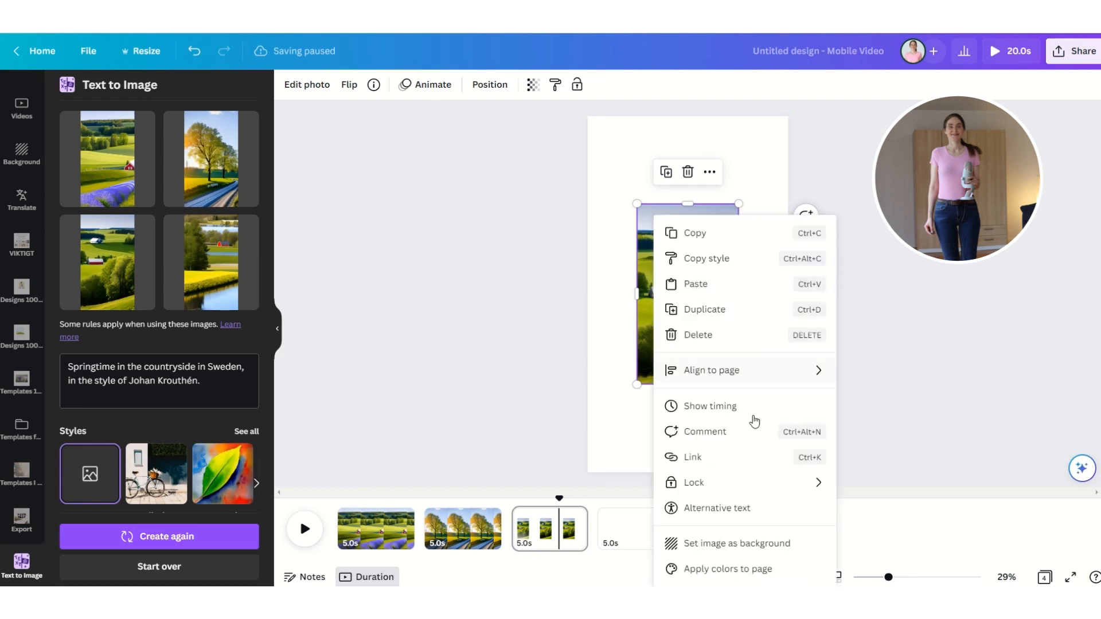
left_click(754, 539)
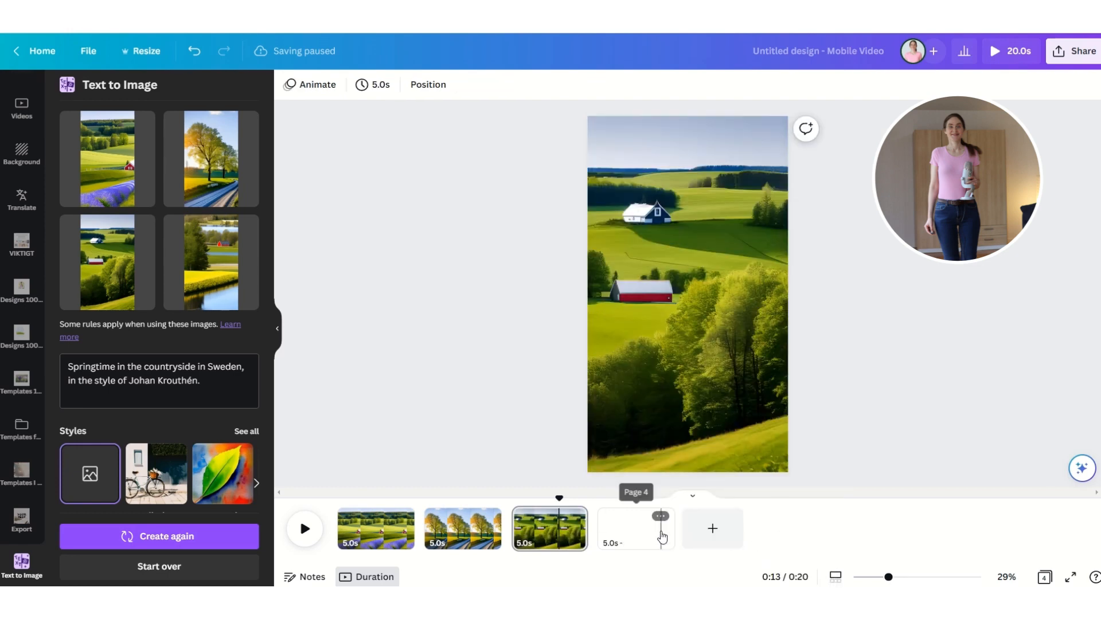
- Place the generated image of the yellow field beside water on page 4 and set it as the background
left_click(645, 539)
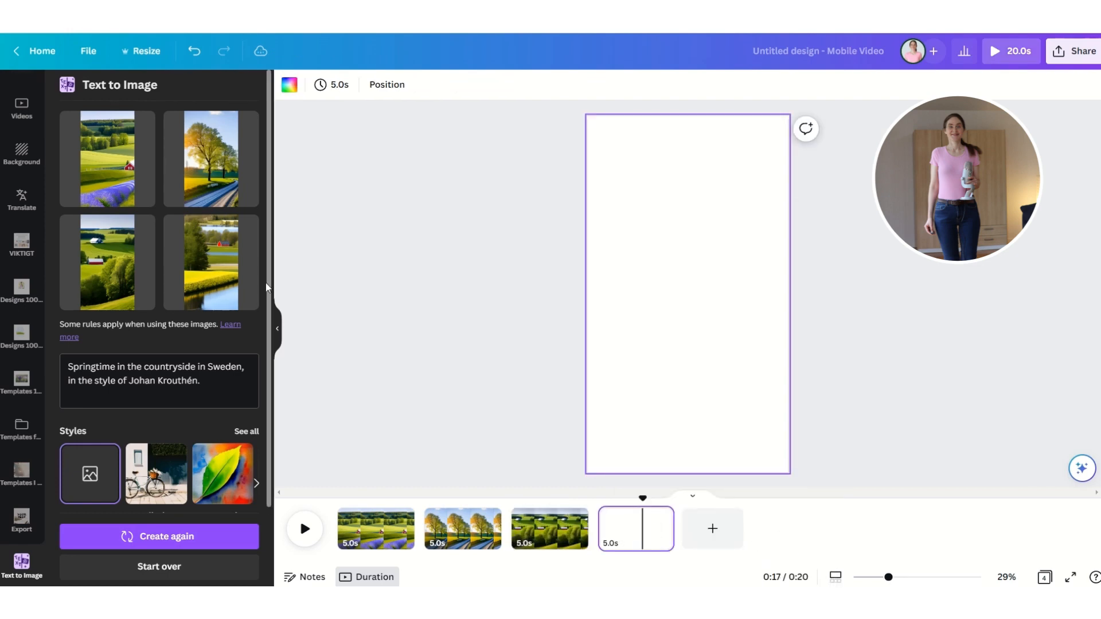
left_click(221, 281)
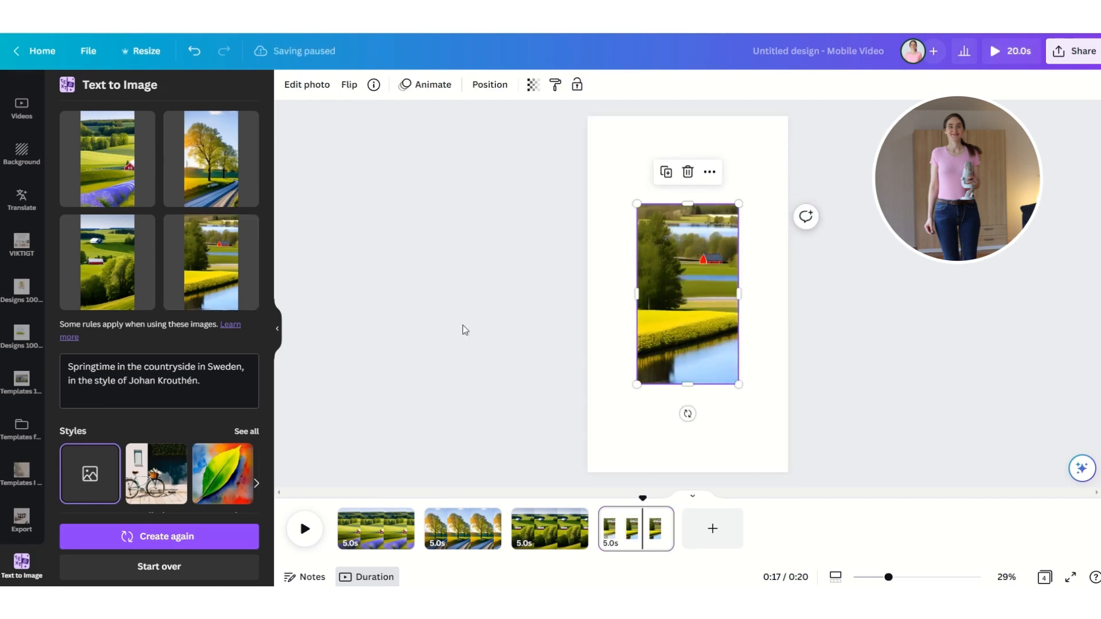
right_click(667, 328)
left_click(750, 543)
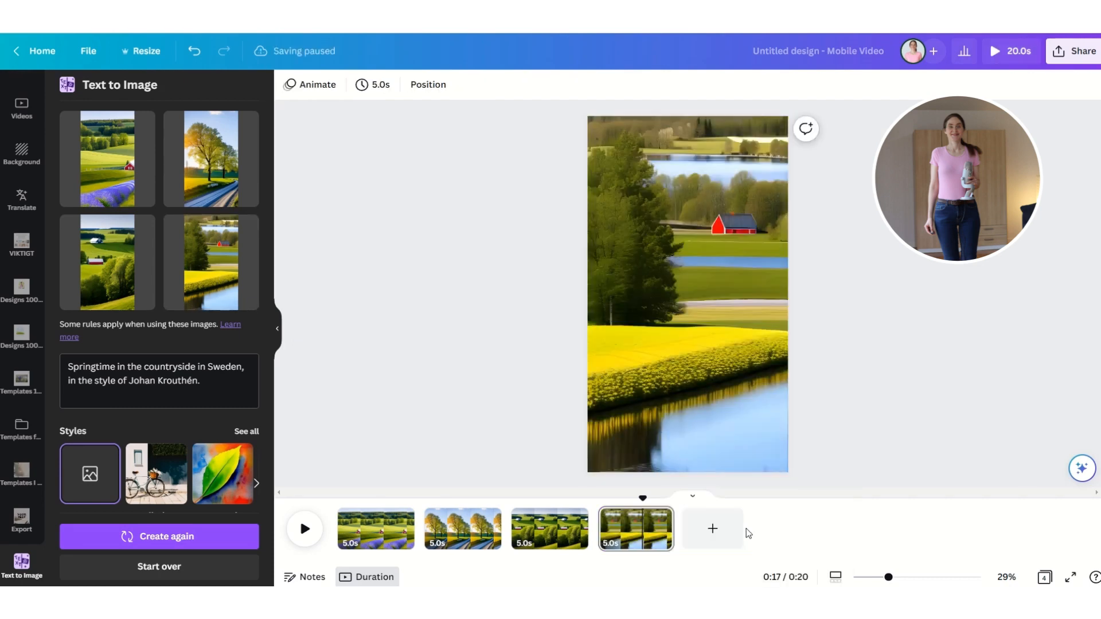
- Move the page with the pink blossoms and large white tree to the start of the video
left_click(204, 462)
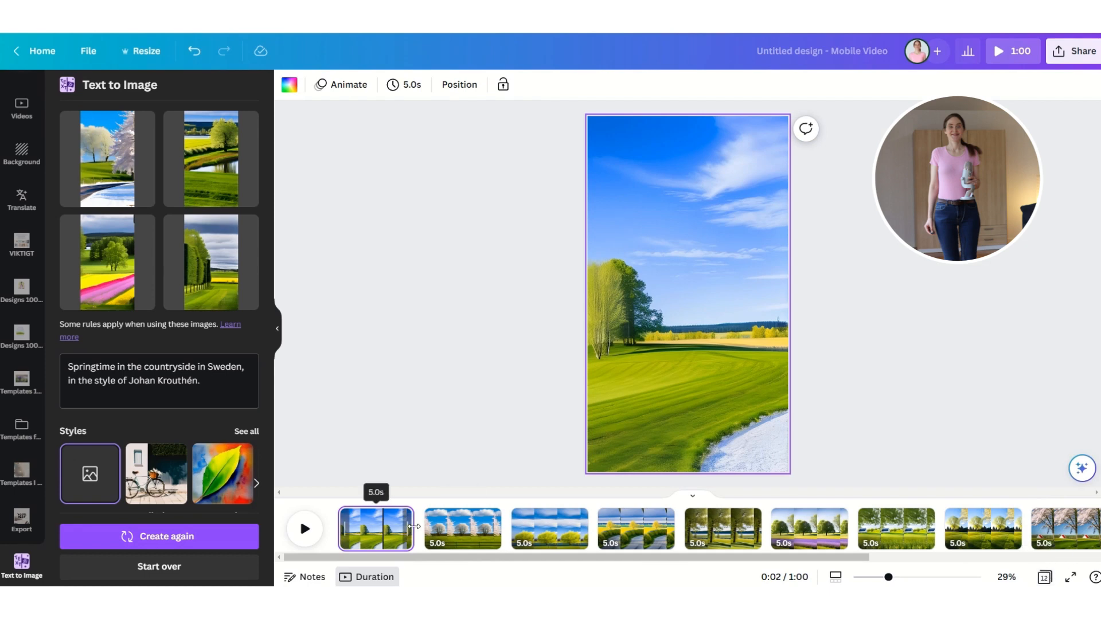
left_click(455, 527)
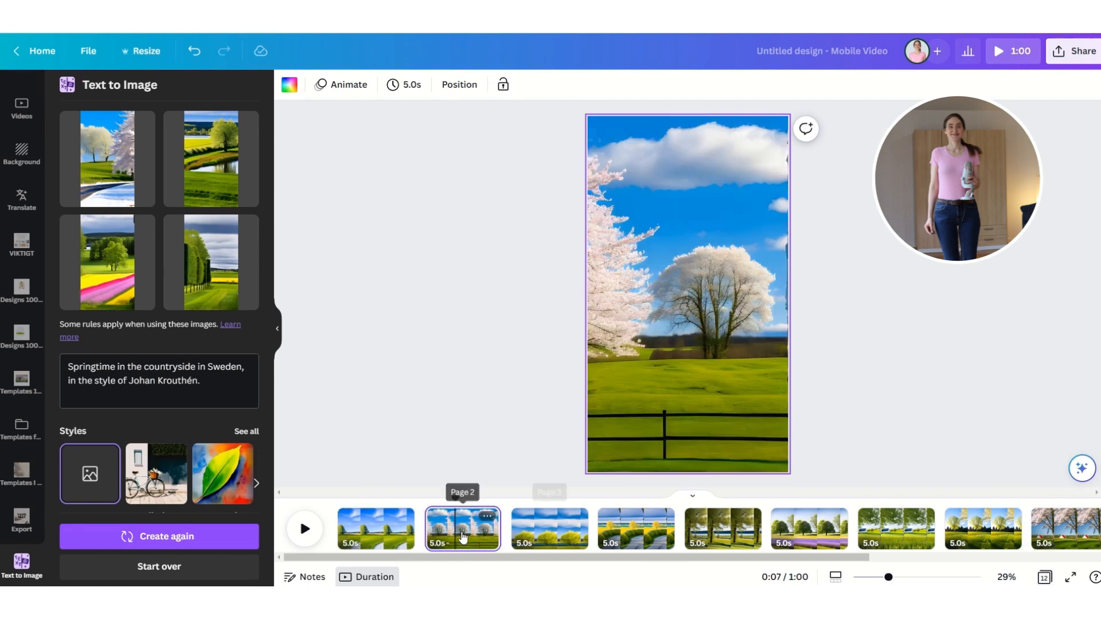
left_click_drag(459, 530, 390, 516)
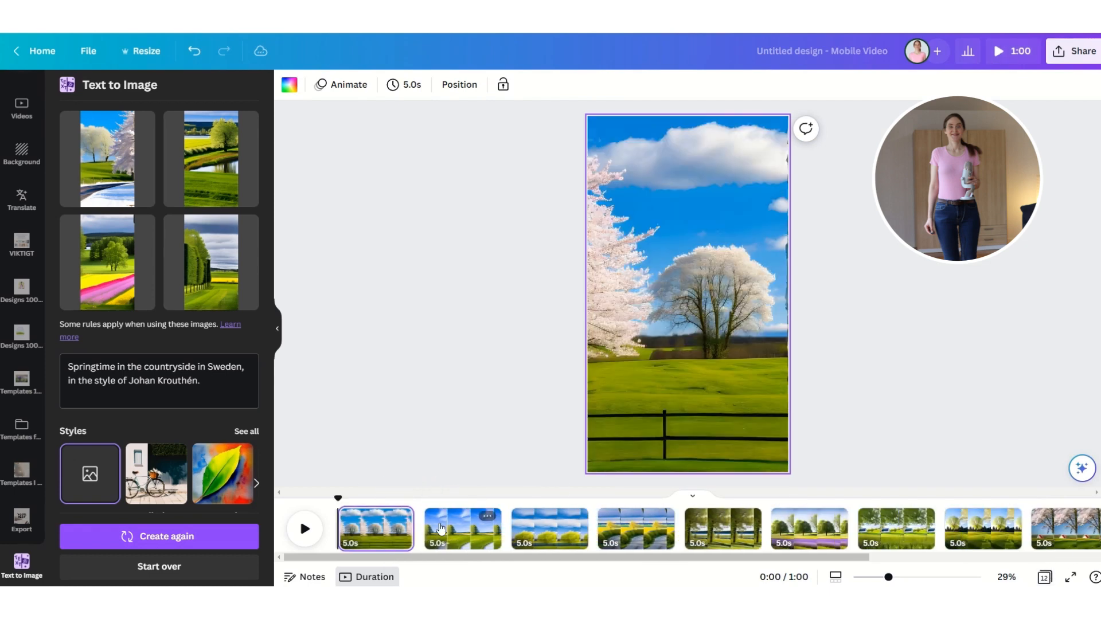
- Move the page with the road curving past yellow fields from fourth to second position
left_click(476, 543)
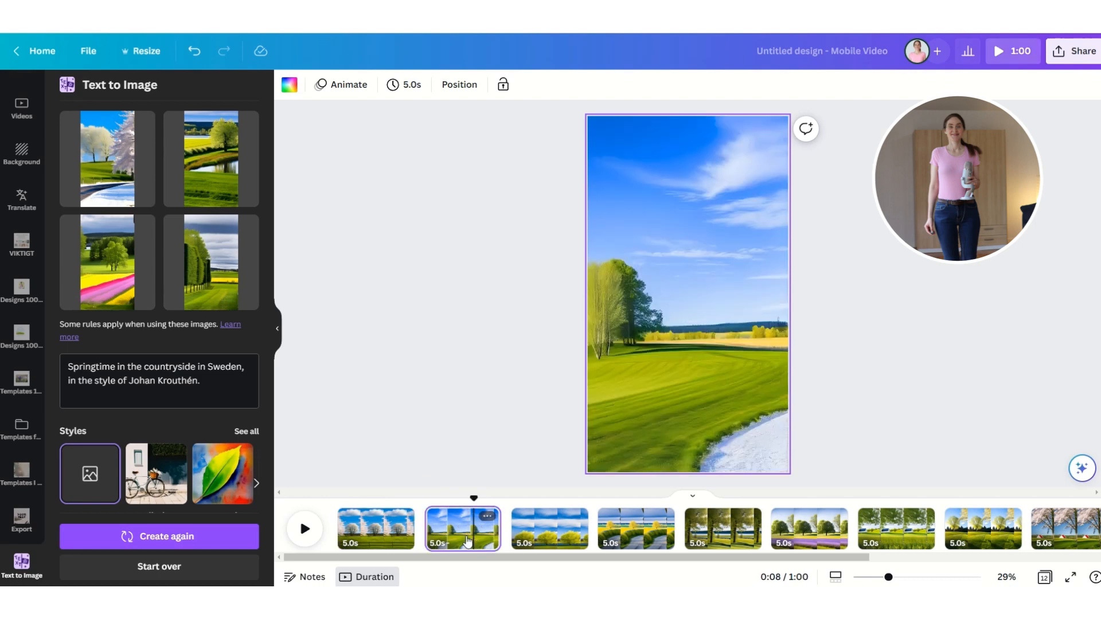
left_click_drag(475, 510, 438, 503)
left_click_drag(635, 516, 591, 509)
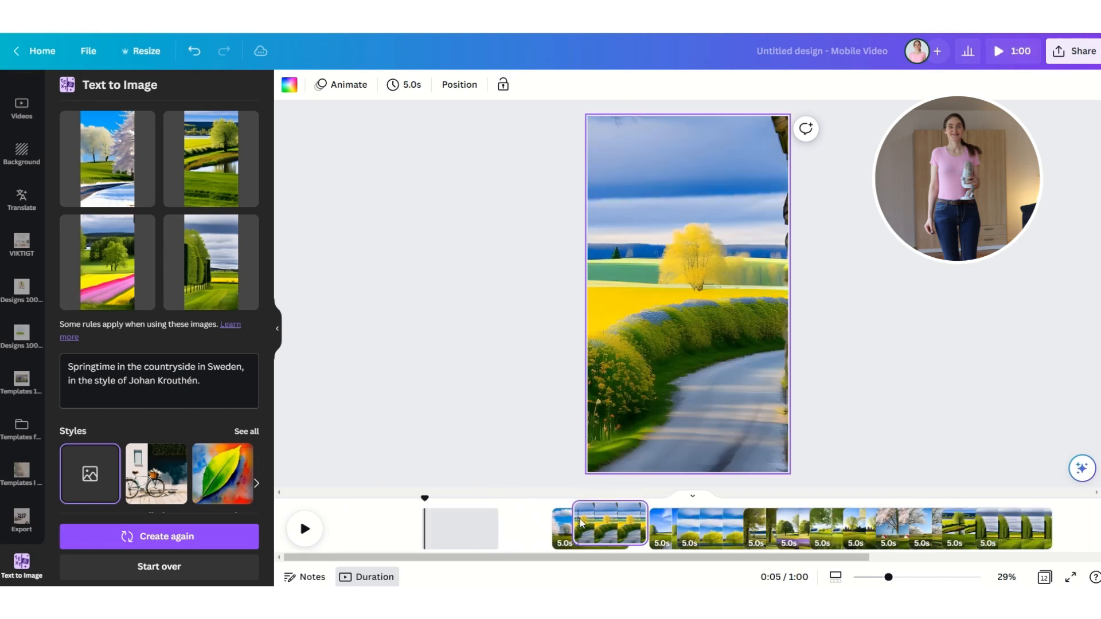
- Delete the third page, which shows a green meadow with trees under a blue sky
left_click(543, 530)
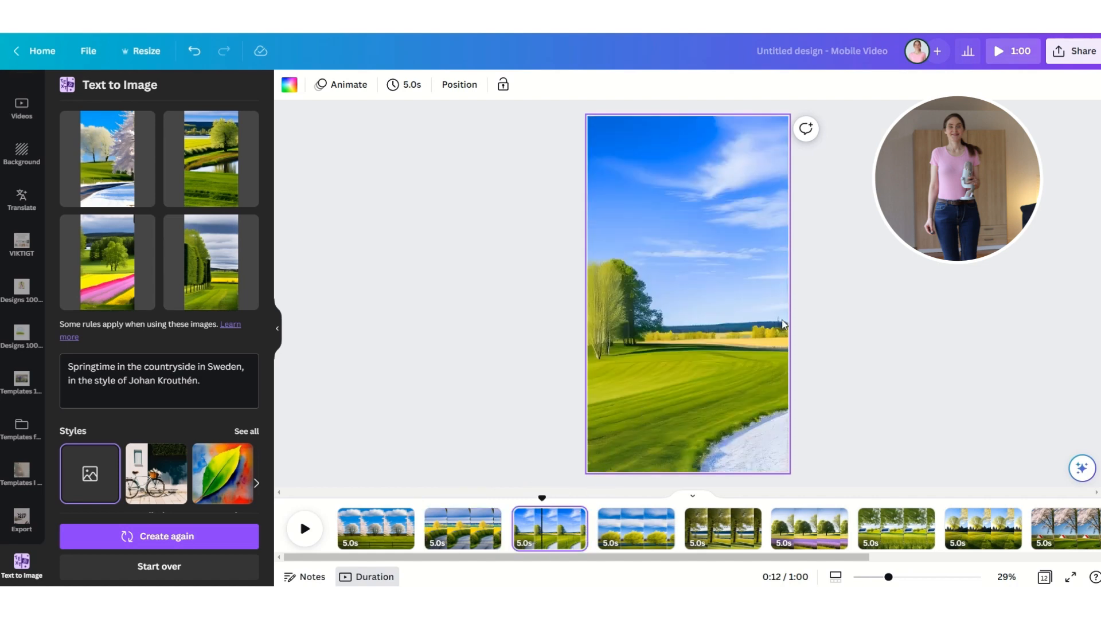
key("Delete")
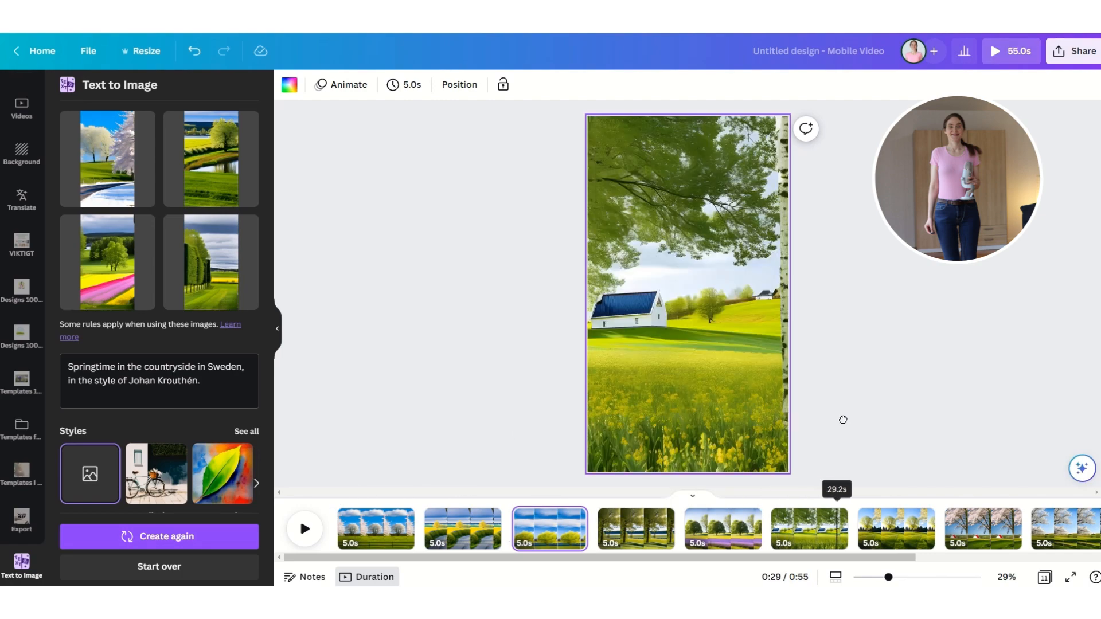
- Move the page with white blossom branches above a wooden fence forward to third position
scroll(988, 407, "right", 3)
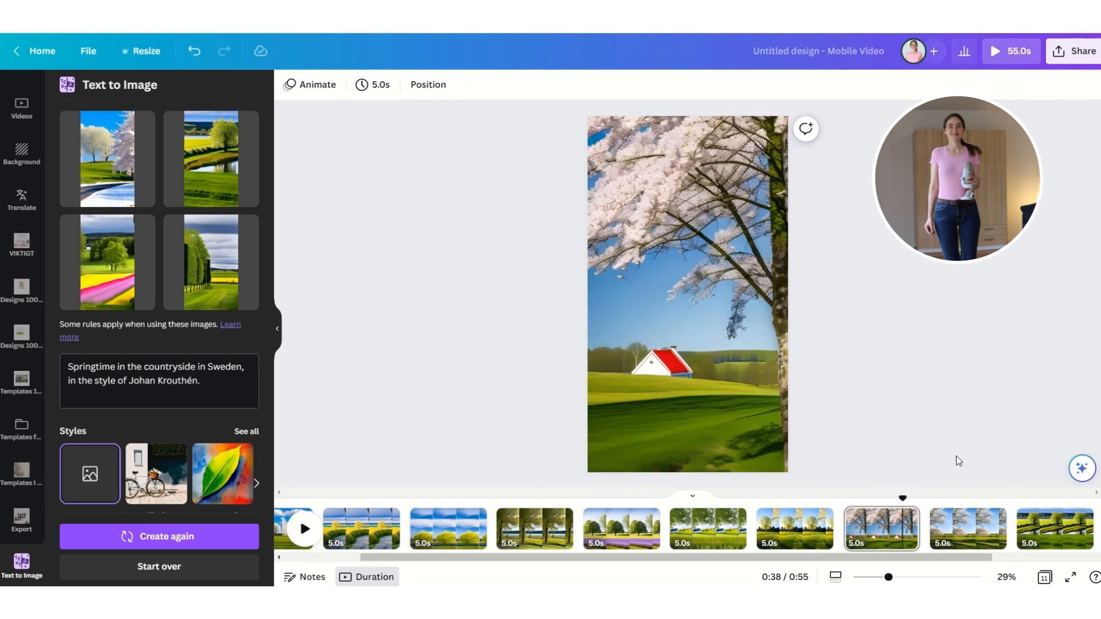
mouse_move(959, 519)
left_mouse_down()
mouse_move(799, 497)
mouse_move(746, 531)
mouse_move(660, 531)
mouse_move(746, 531)
left_mouse_up()
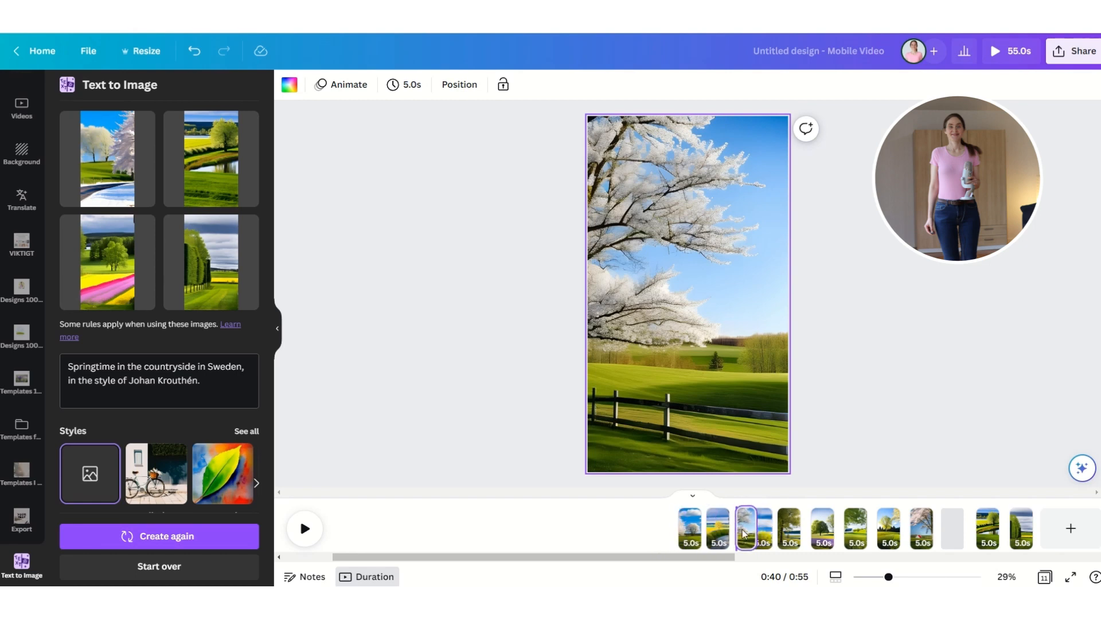
left_click_drag(408, 500, 2, 515)
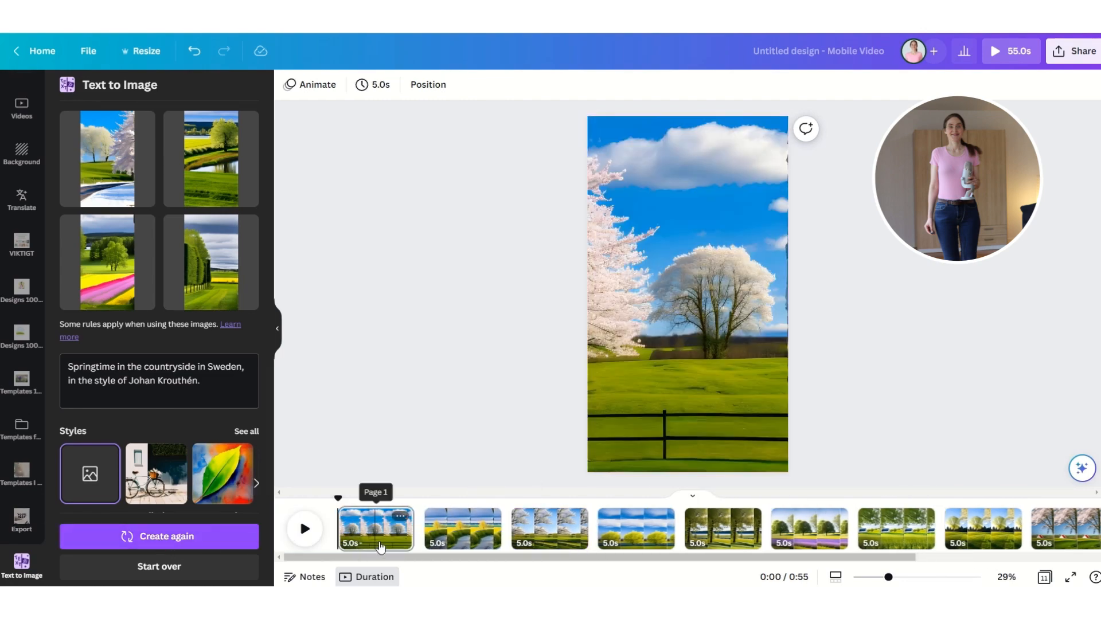
- Give the first page the Drift page animation and apply it to all pages
left_click(386, 536)
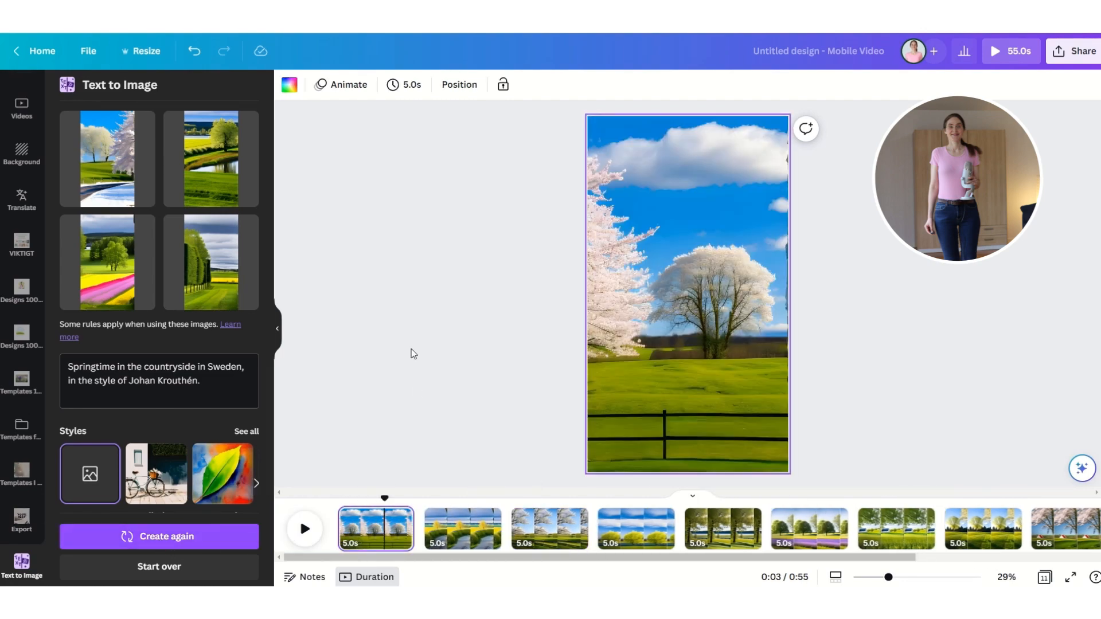
left_click(342, 84)
left_click(138, 352)
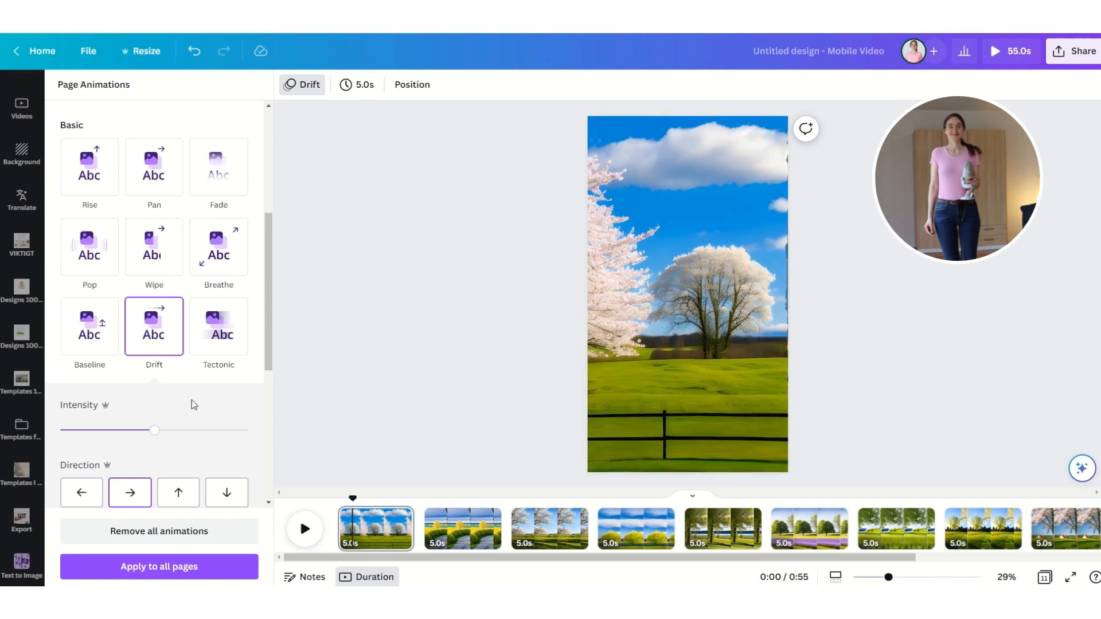
left_click(171, 581)
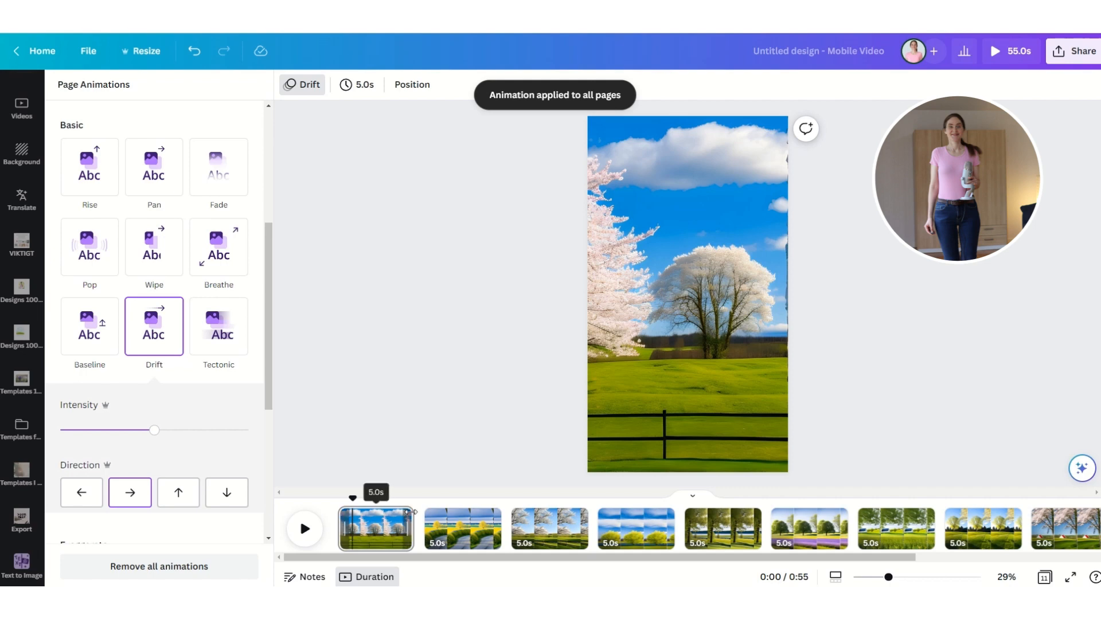
- Shorten the first page to 2.7 seconds and apply that timing to all 11 pages
left_click_drag(411, 512, 379, 512)
left_click(394, 85)
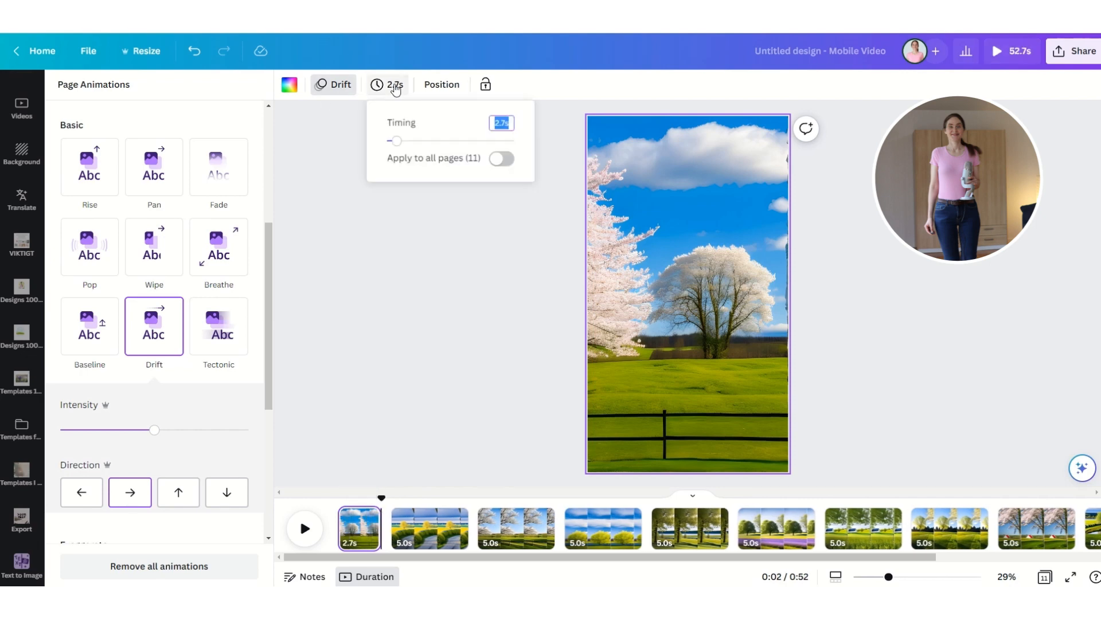
left_click(502, 160)
- Add a 0.7-second Dissolve transition after the first page and apply it between all pages
left_click(392, 543)
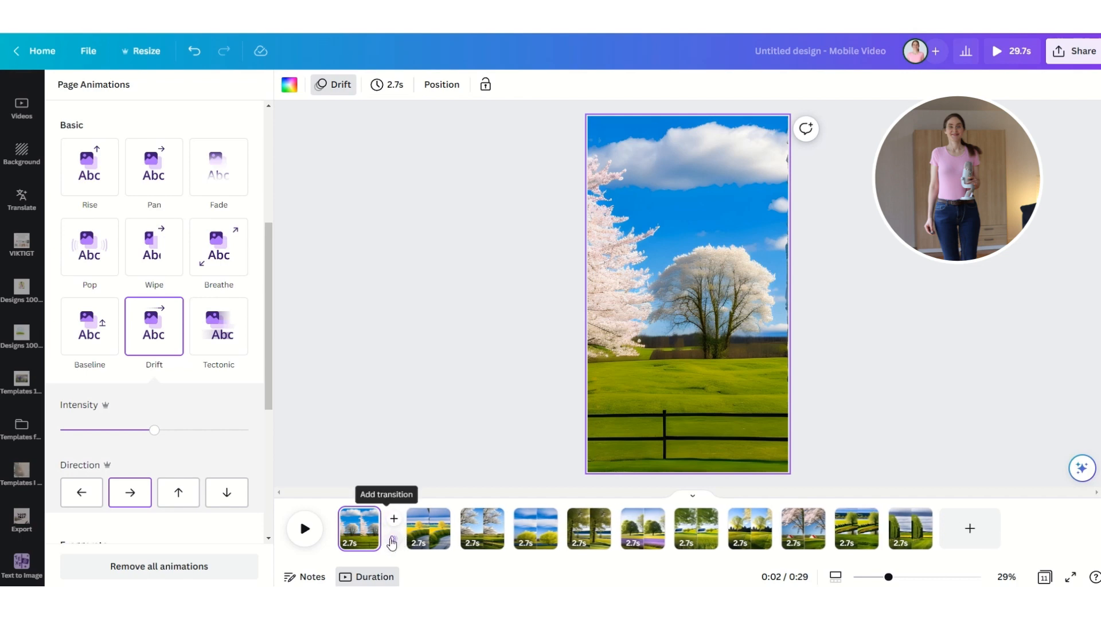
left_click(392, 541)
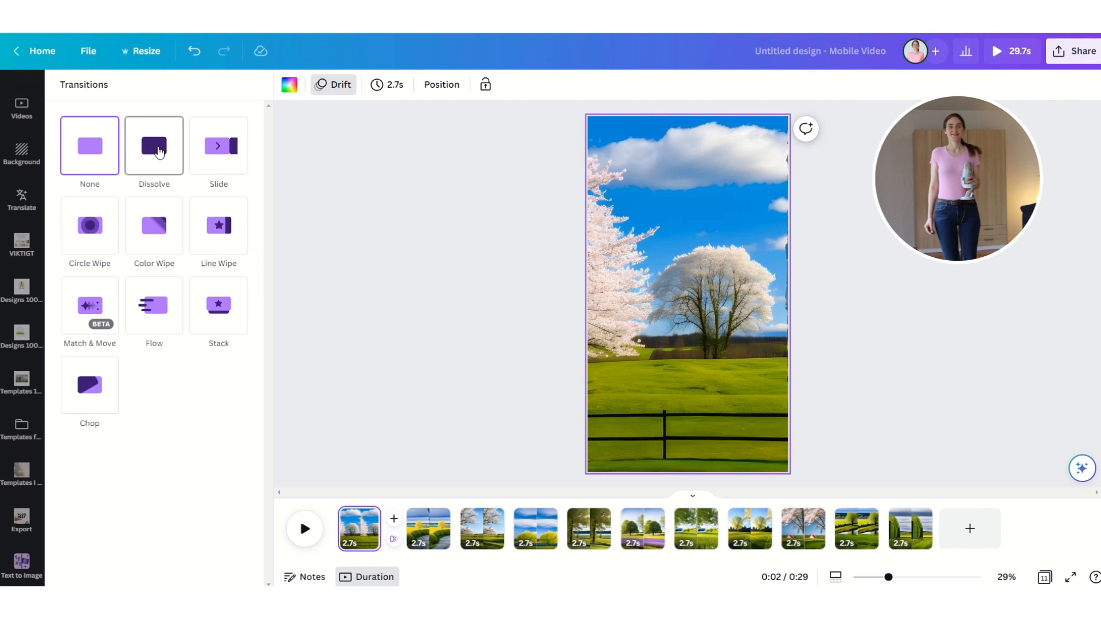
left_click(160, 152)
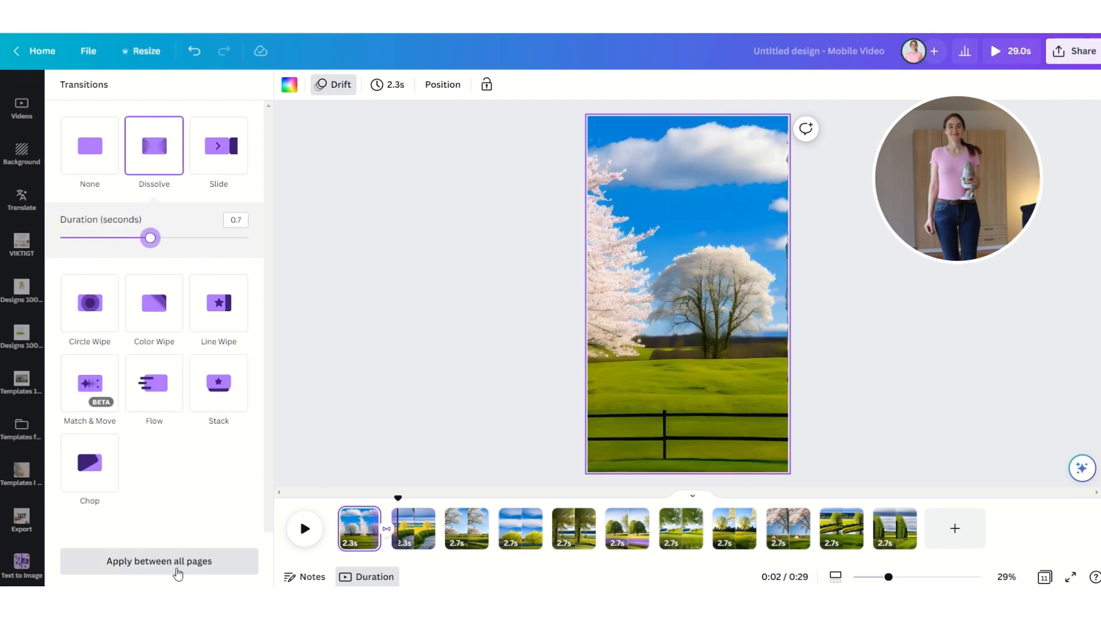
left_click(175, 565)
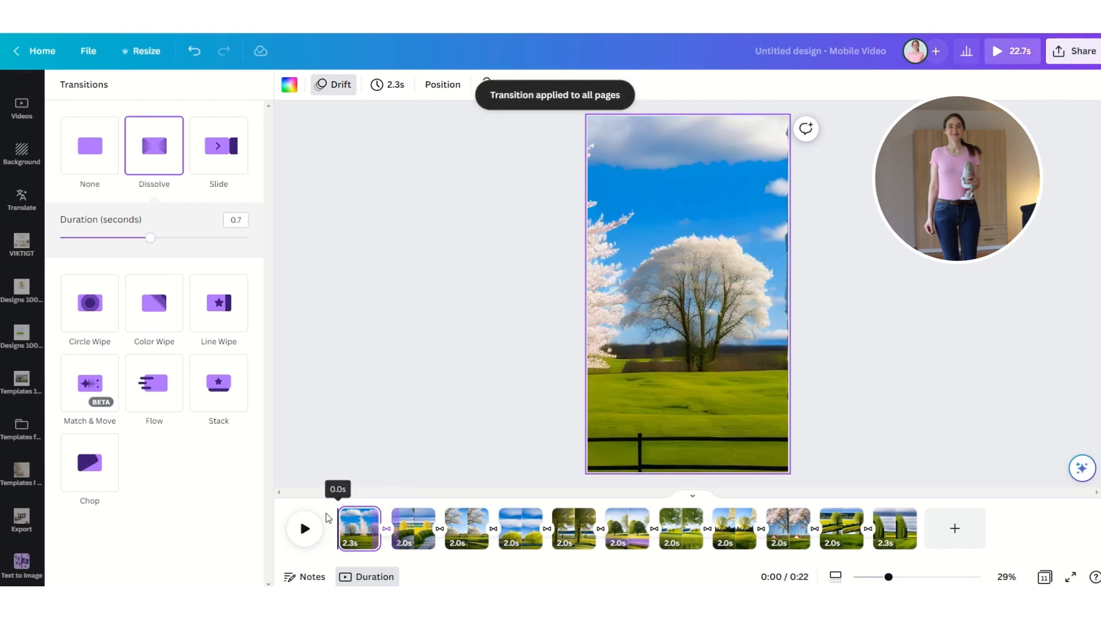
- Play the video from the start to preview the Drift animation and Dissolve transitions, and pause partway through
left_click(300, 529)
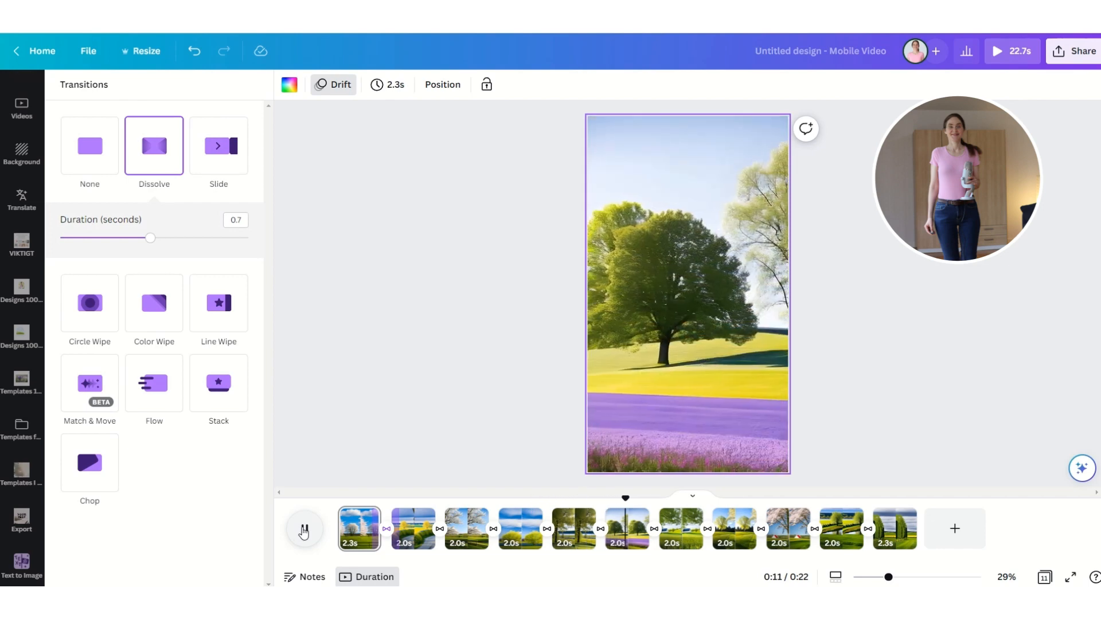
left_click(305, 529)
- Give the fourth page, with the yellow tree under a blue sky, the Breathe page animation and scrub the timeline to check it
left_click(468, 528)
left_click(512, 504)
left_click_drag(512, 503, 515, 502)
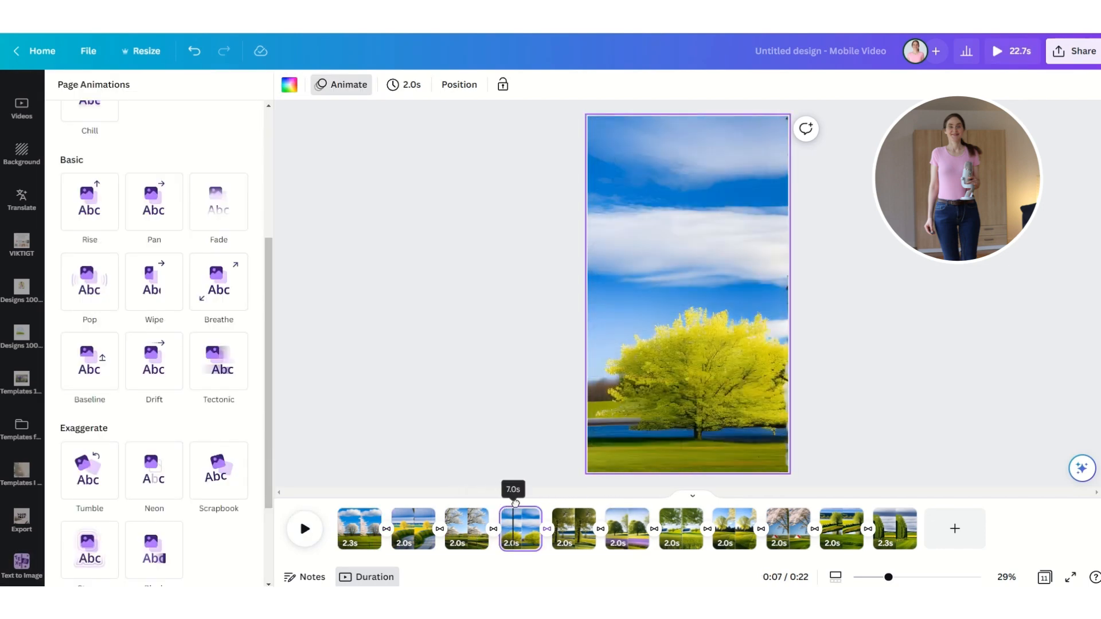
left_click(523, 534)
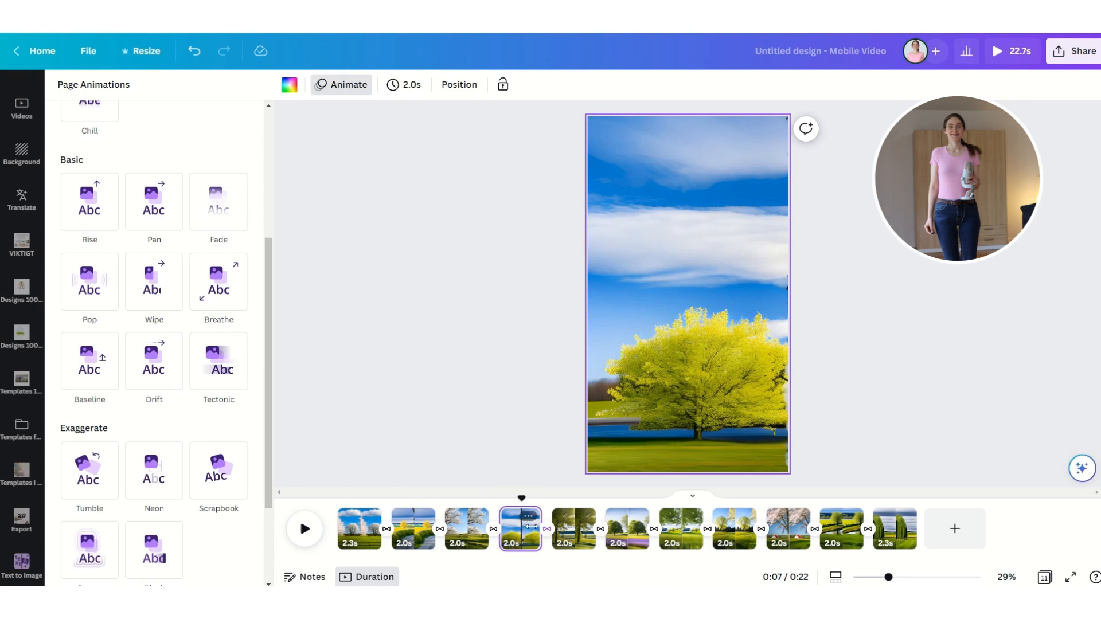
left_click_drag(517, 503, 518, 502)
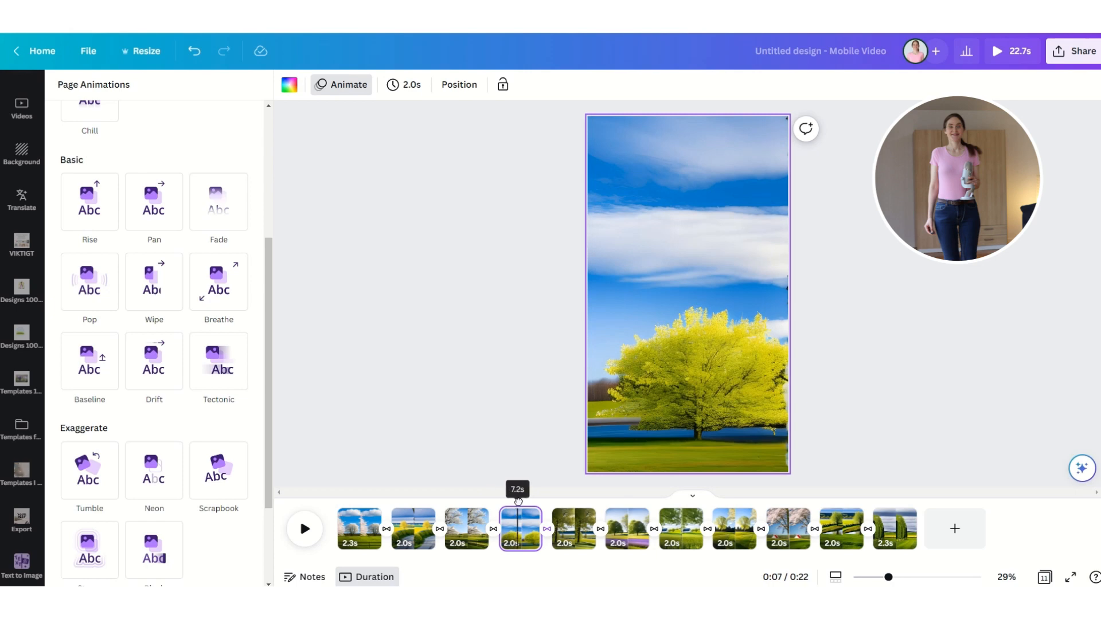
left_click(224, 296)
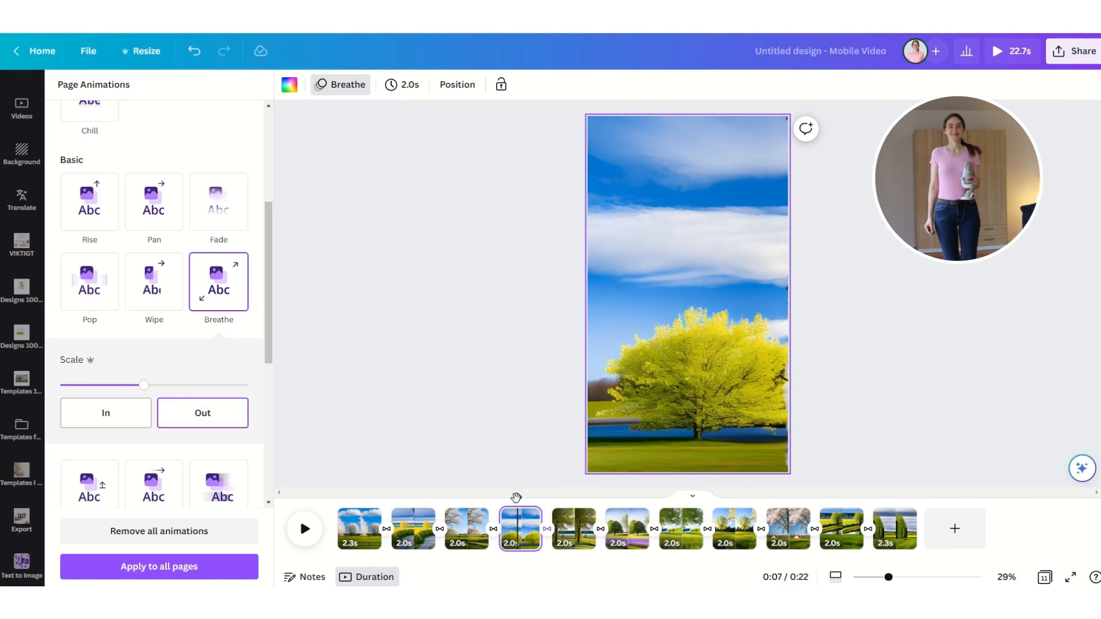
left_click_drag(517, 498, 639, 488)
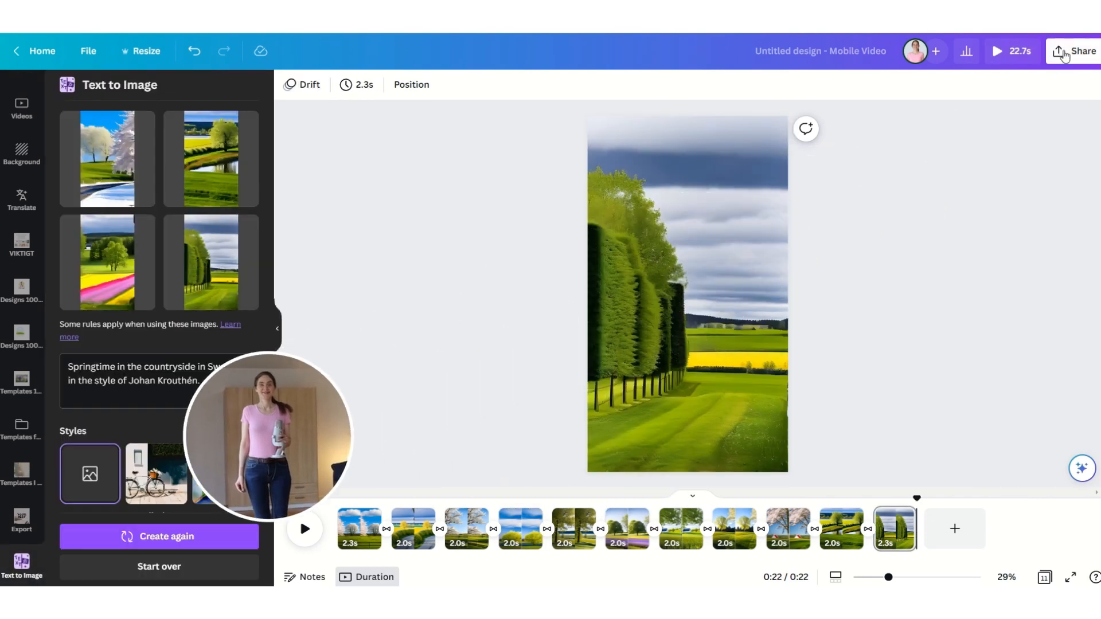
- Open the download settings for exporting all 11 pages as an MP4 video
left_click(1064, 53)
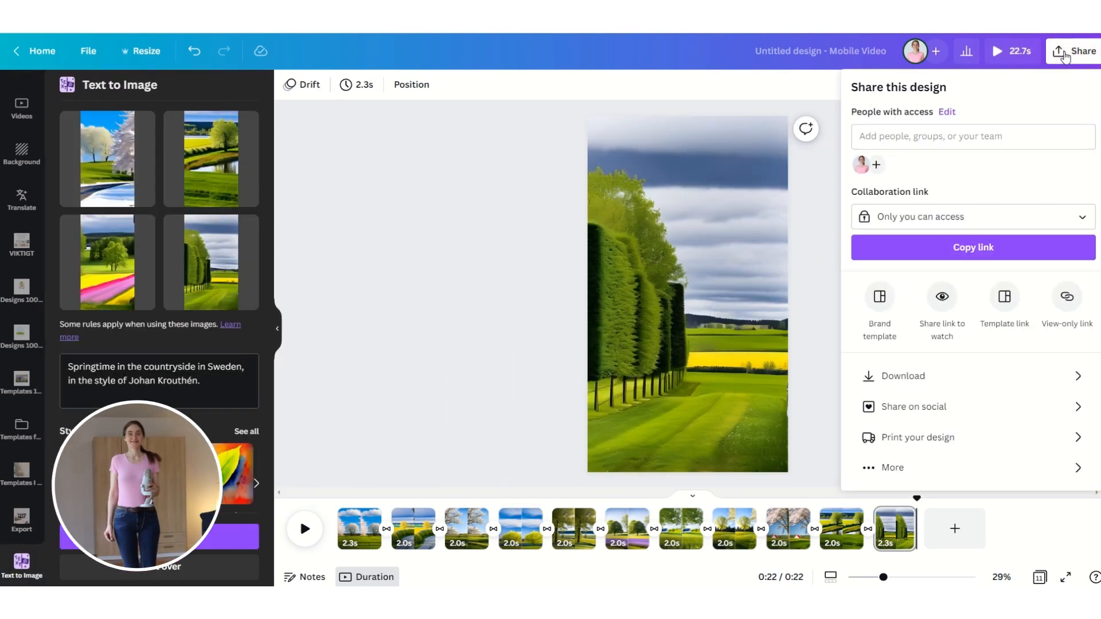
left_click(941, 376)
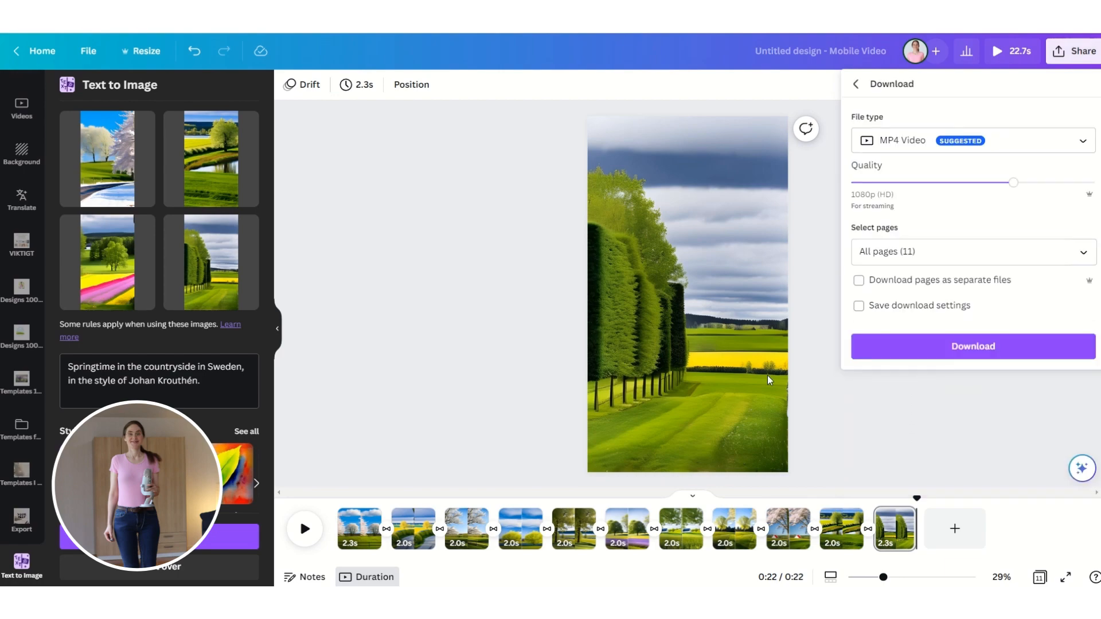